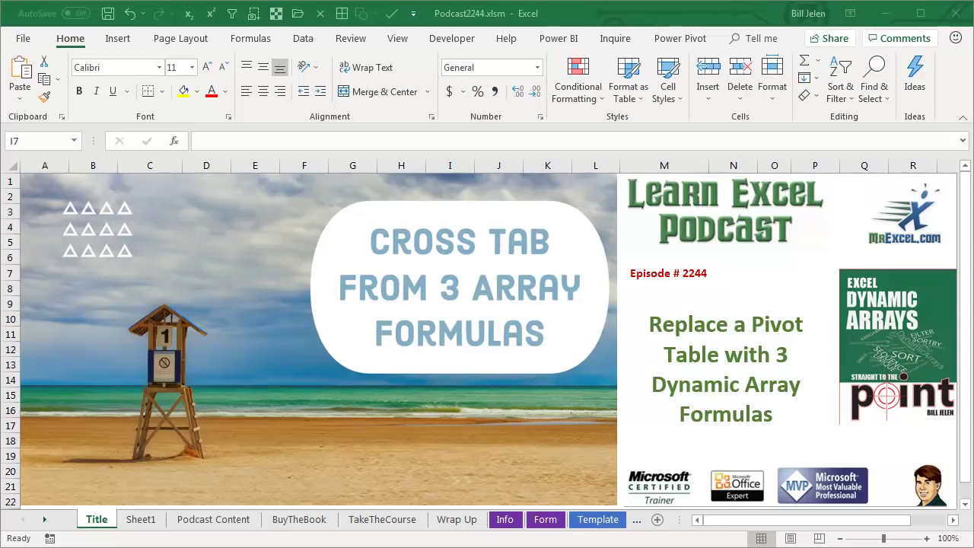
Step: Go to Sheet1 and read down to the candidate names for the E3# spilled range under point 4
left_click(141, 518)
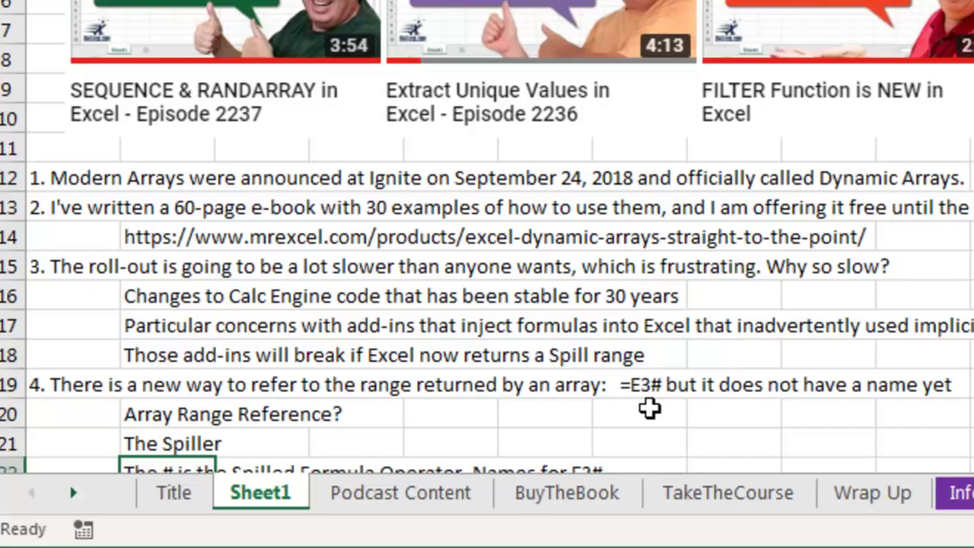
scroll(608, 407, "down", 1)
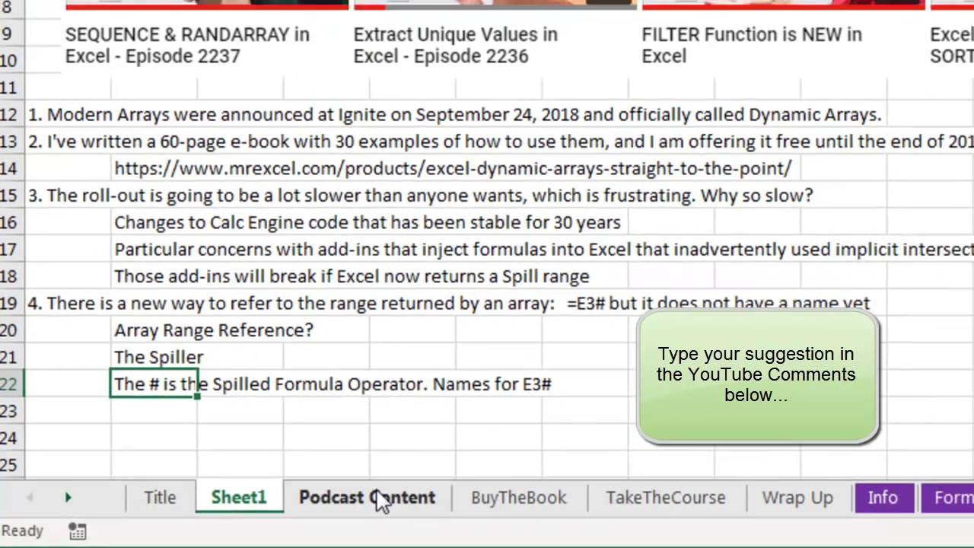
Step: On Podcast Content, enter =UNIQUE(E2:E564) in I2 to list each customer once
left_click(426, 487)
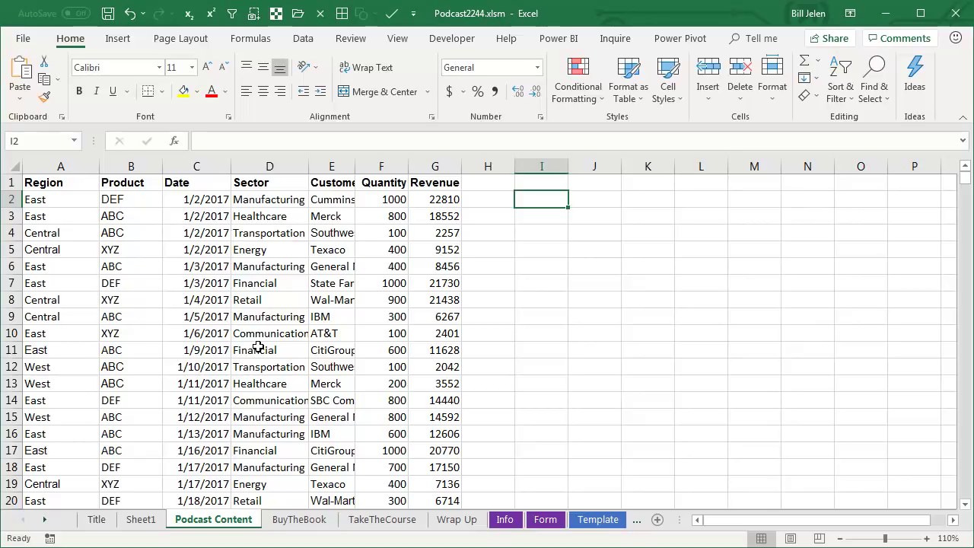
type("=uniq")
key("Tab")
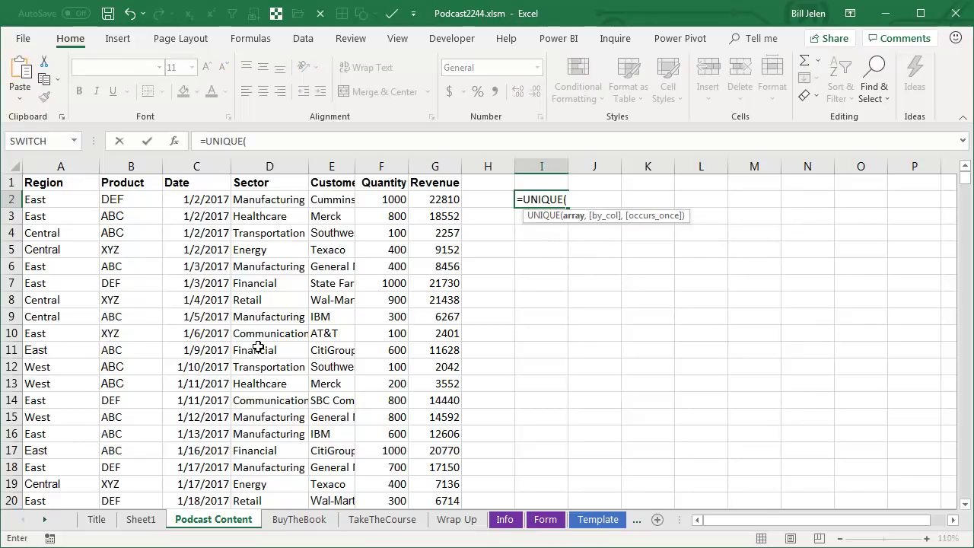
key("Left")
key("Left")
key("Left")
key("Left")
key("ctrl+shift+Down")
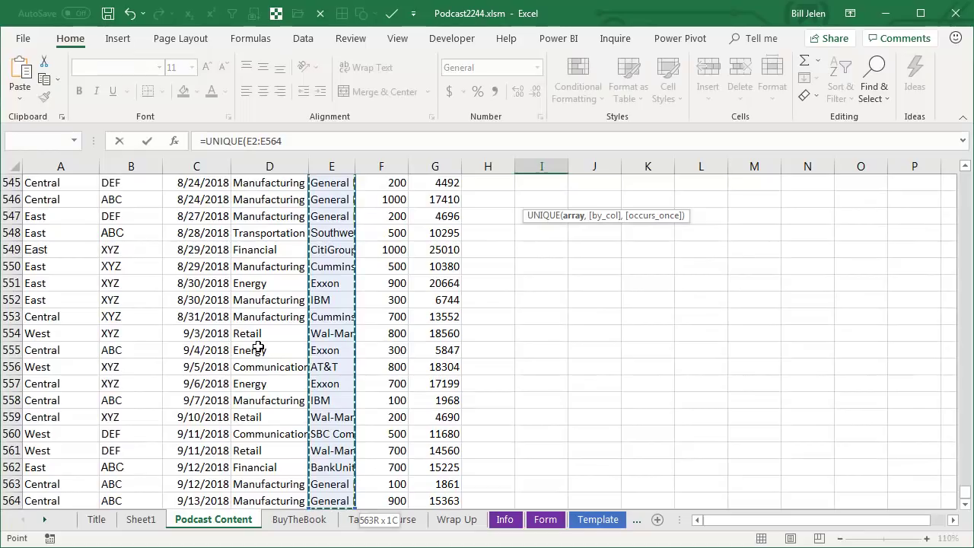
type(")")
key("Return")
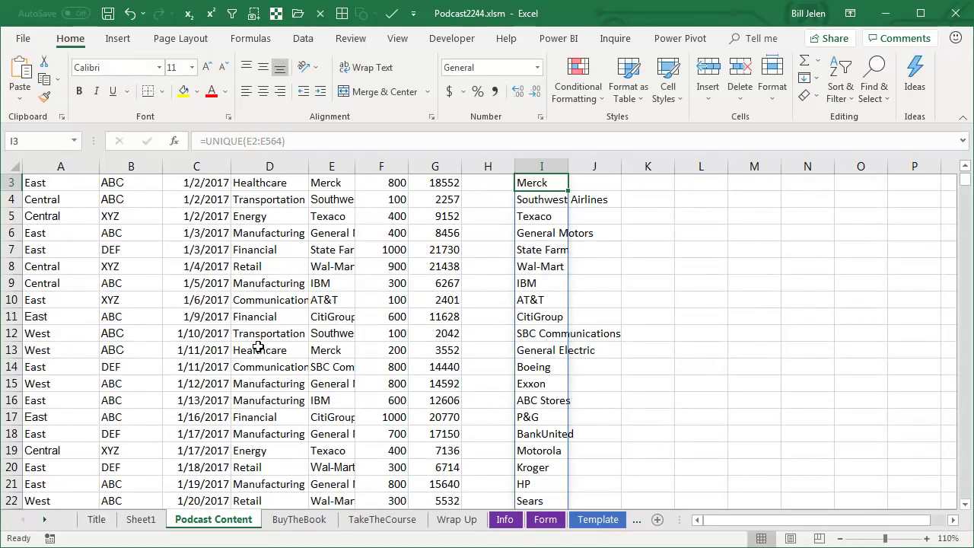
Step: Wrap the I2 formula in SORT so it becomes =SORT(UNIQUE(E2:E564))
key("Up")
key("F2")
key("Home")
key("Right")
type("SORT(")
key("End")
type(")")
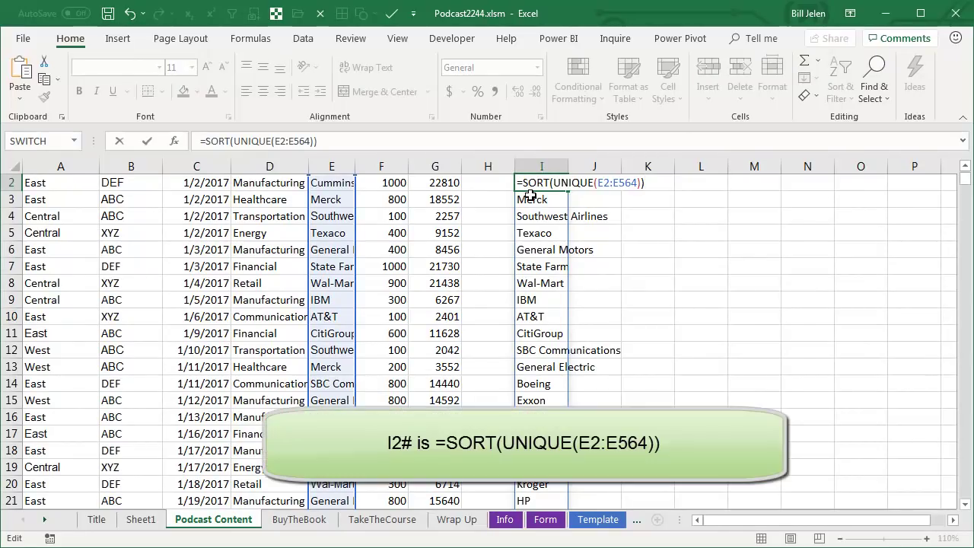
key("Return")
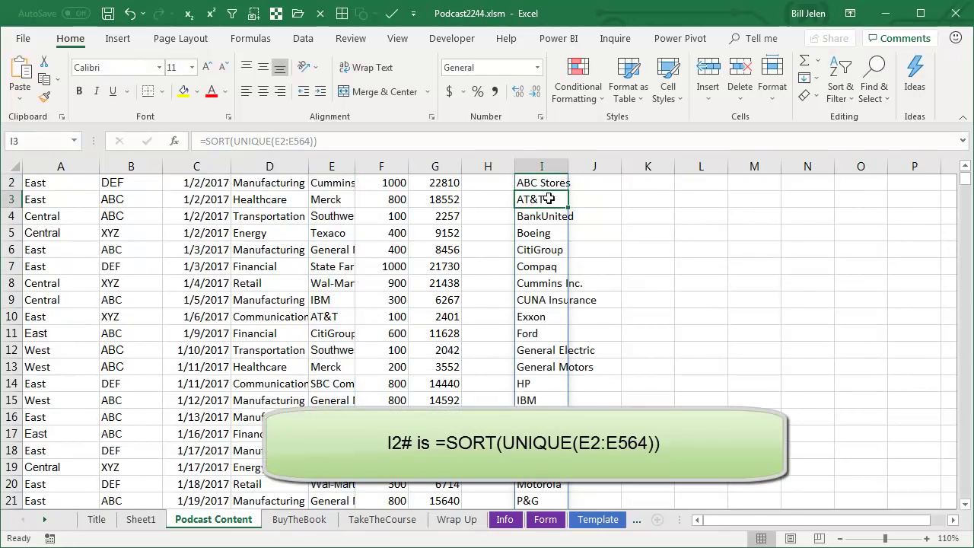
Step: Widen column I to fit the customer names
scroll(543, 276, "up", 1)
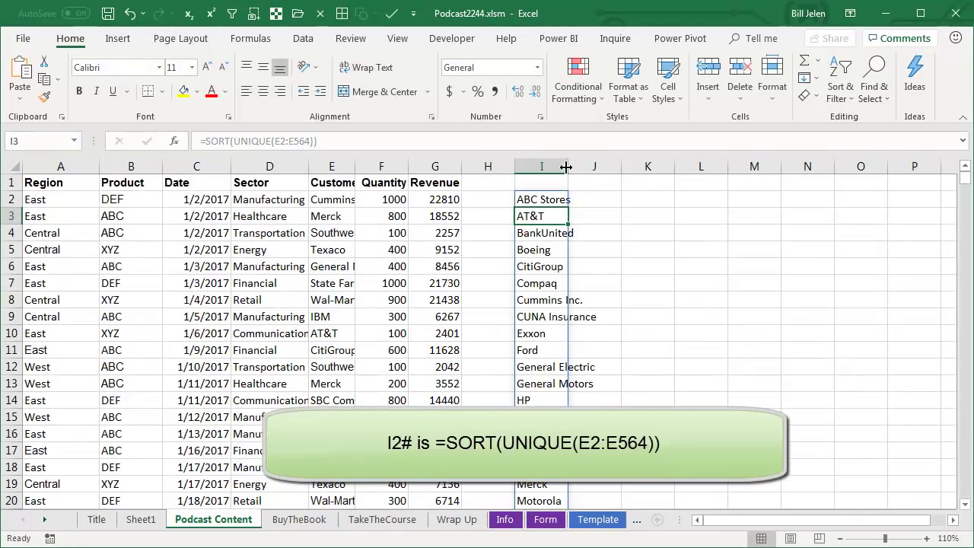
left_click_drag(569, 166, 632, 166)
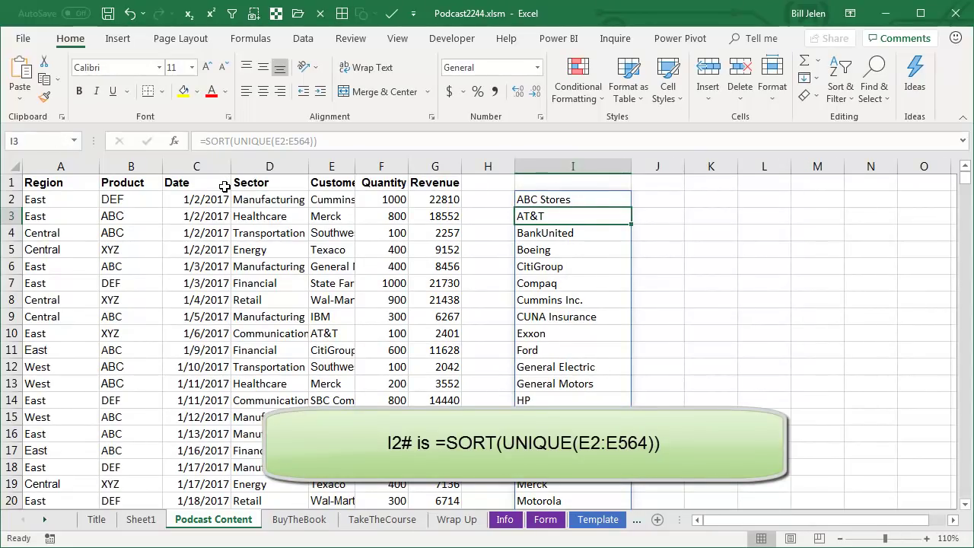
left_click(664, 184)
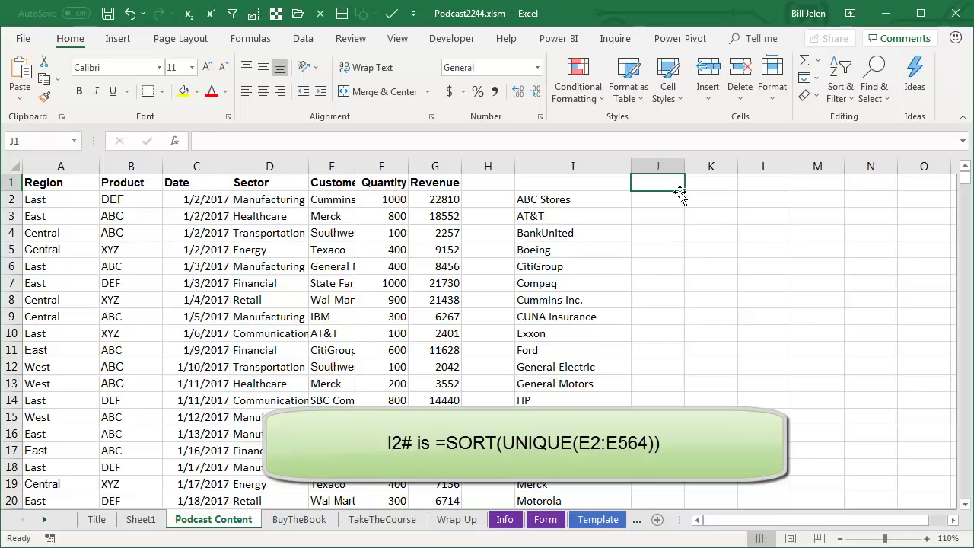
Step: In J1, enter =TRANSPOSE(SORT(UNIQUE(B2:B564))) to spill products ABC, DEF, XYZ across row 1
type("=unique(")
left_click(134, 202)
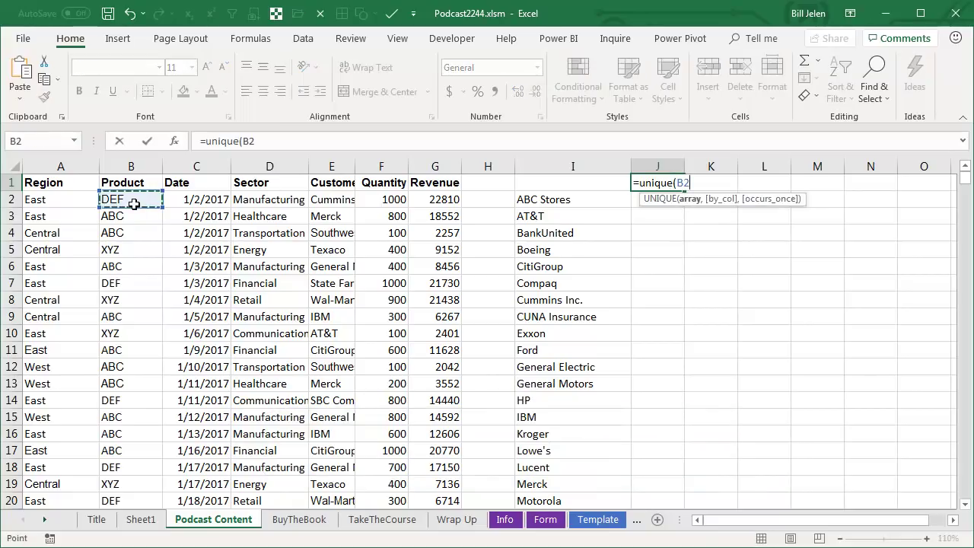
key("ctrl+shift+Down")
type("SORT(UNIQUE(B2:B564")
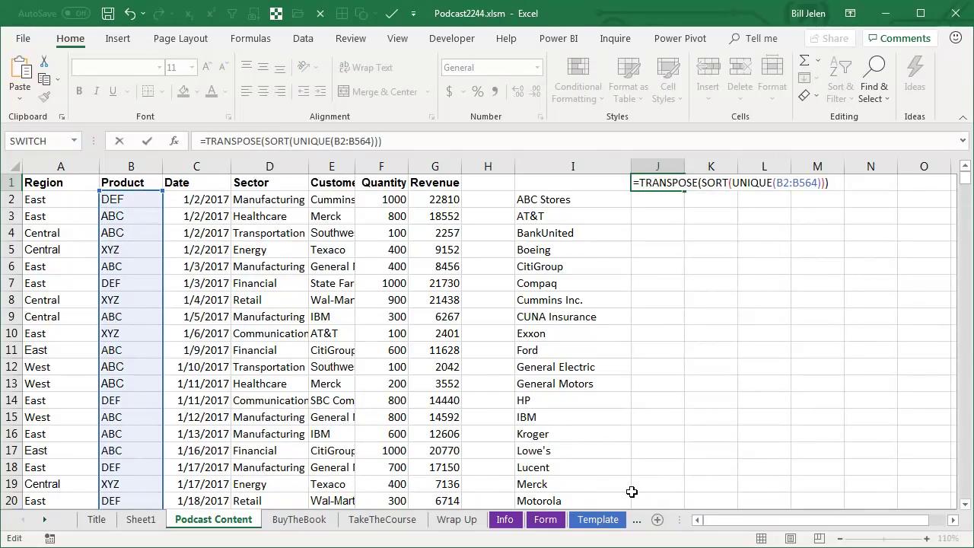
key("Return")
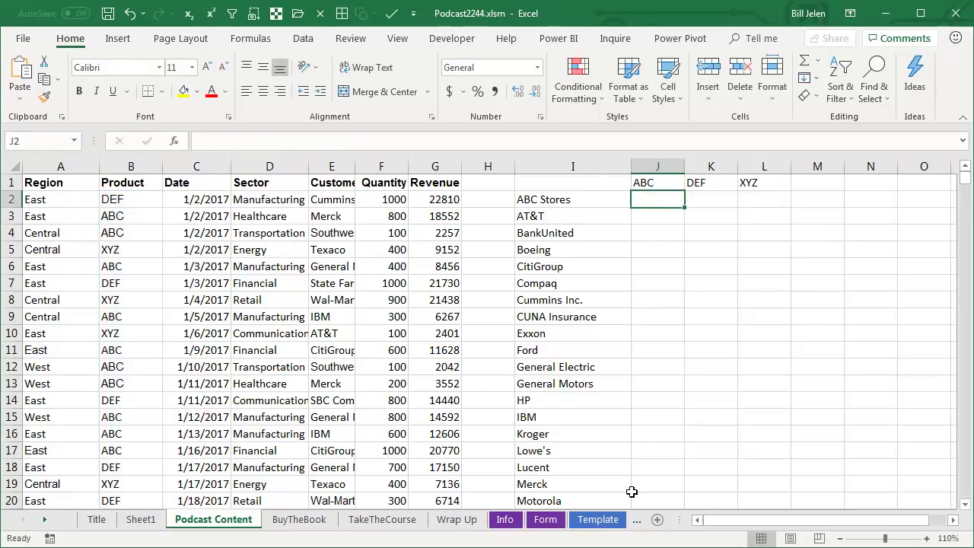
Step: Review the spill formulas in I2 and J1, then move to J2
key("Left")
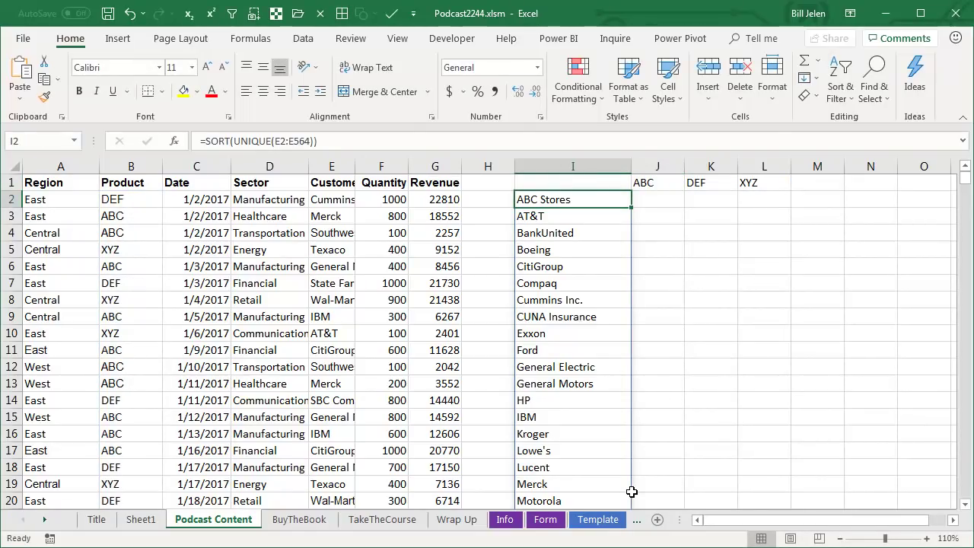
key("Up")
key("Right")
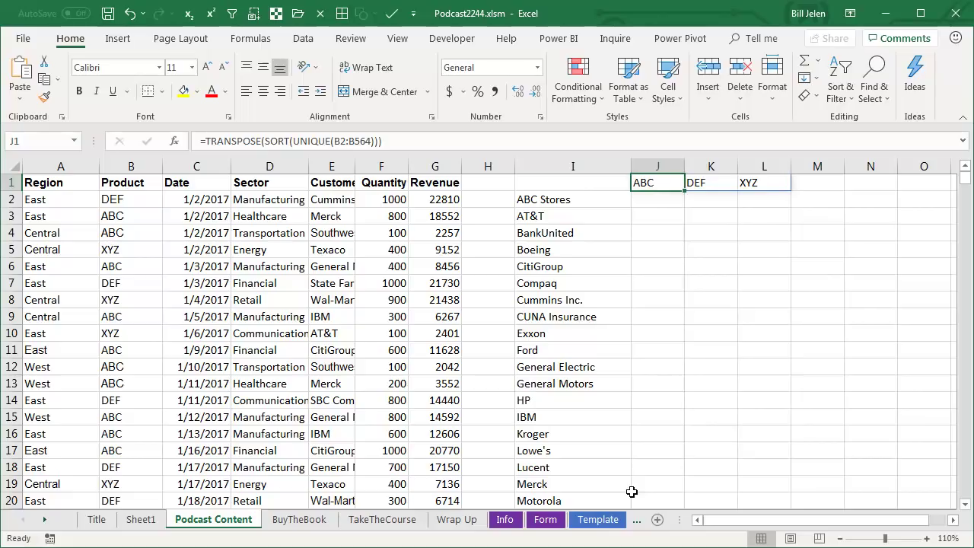
key("Down")
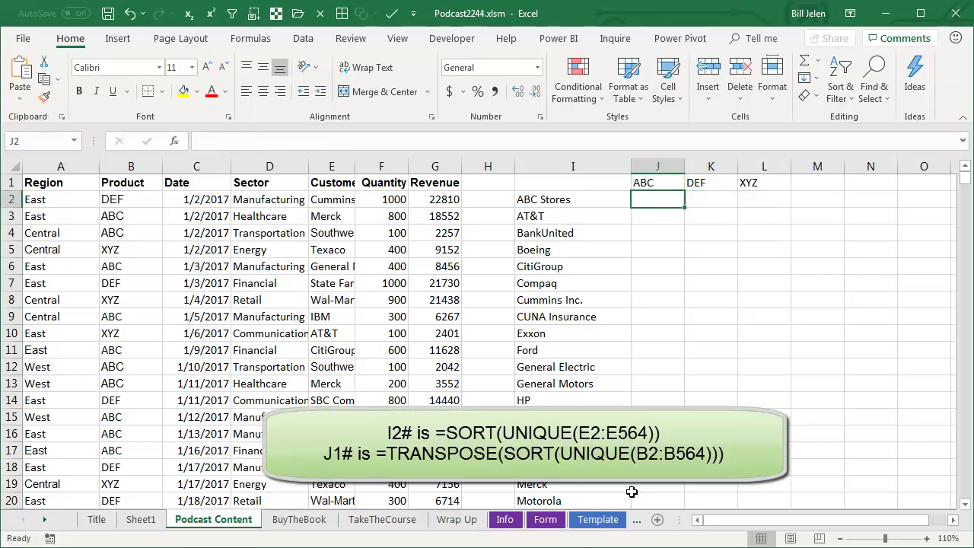
Step: In J2, type =SUMIFS(G2:G564,E2:E564,I2#,B2:B564,J1#) using both spilled ranges
type("=SUMIFS(")
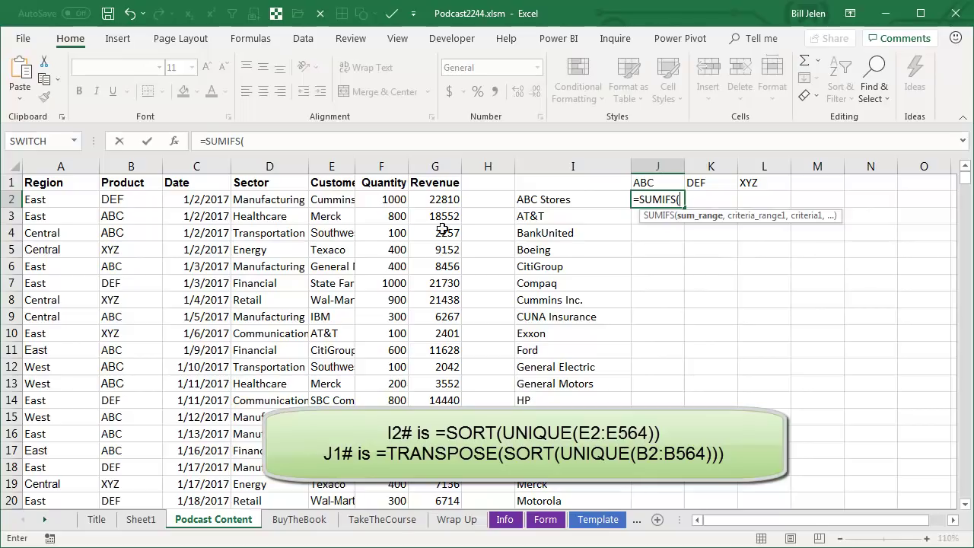
left_click(441, 198)
key("ctrl+shift+Down")
type(",")
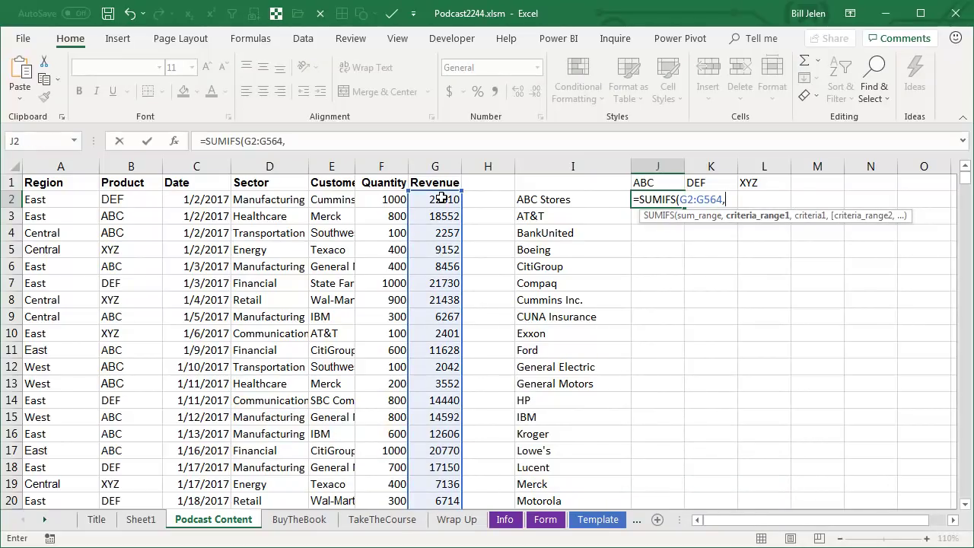
key("Left")
key("Left")
key("Left")
key("Left")
key("Left")
key("Left")
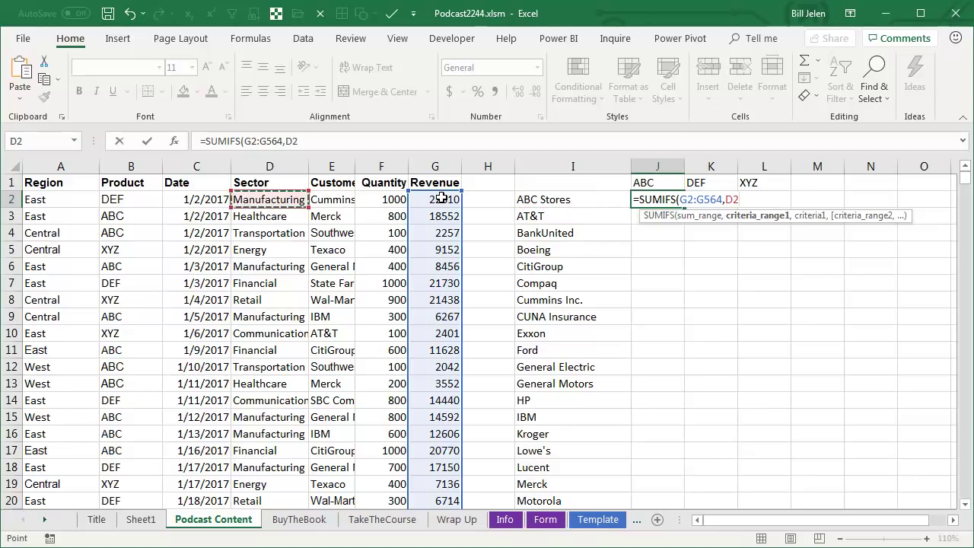
key("Right")
key("ctrl+shift+Down")
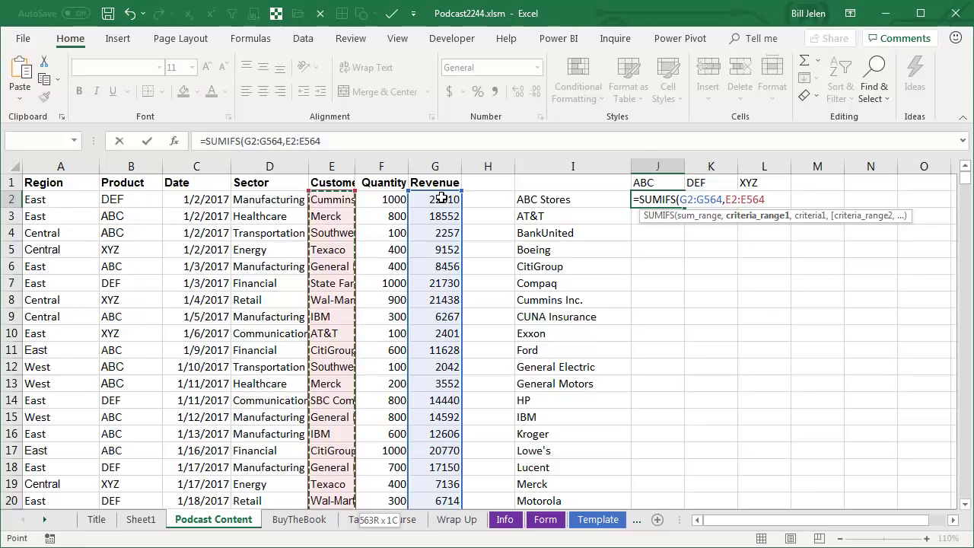
type(",")
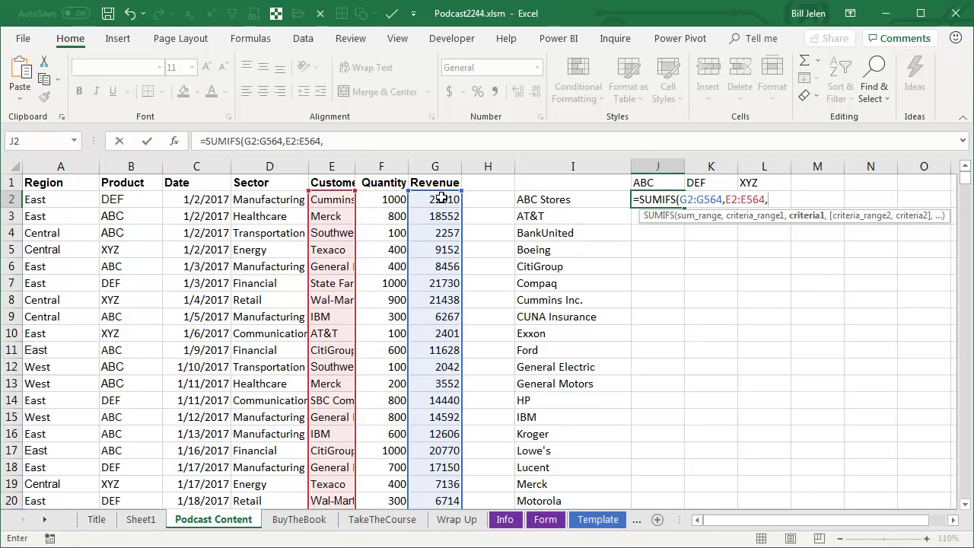
type("I")
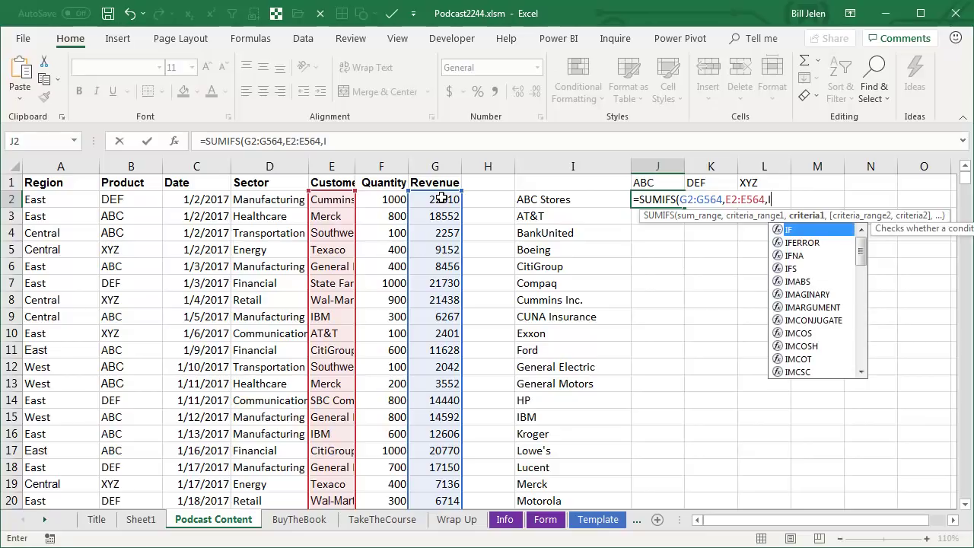
type("2#")
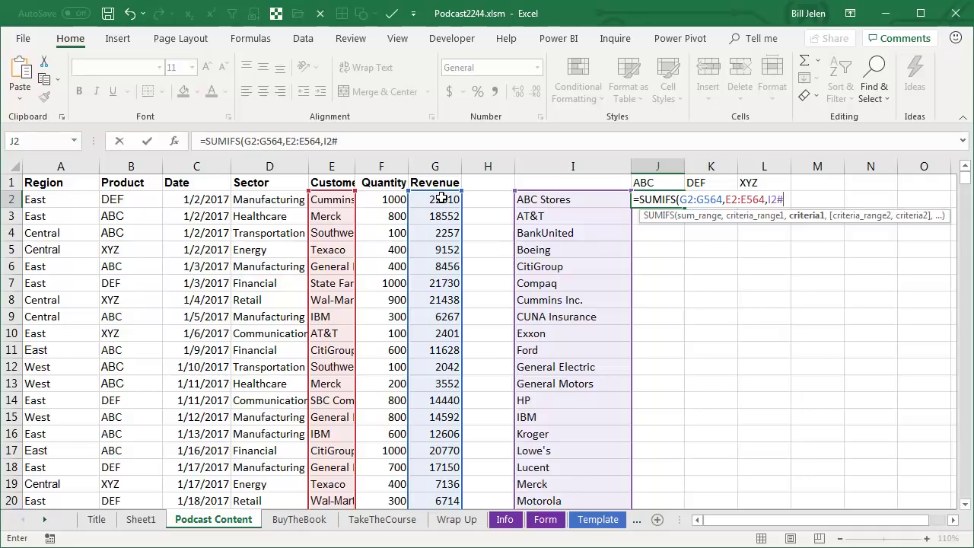
type(",")
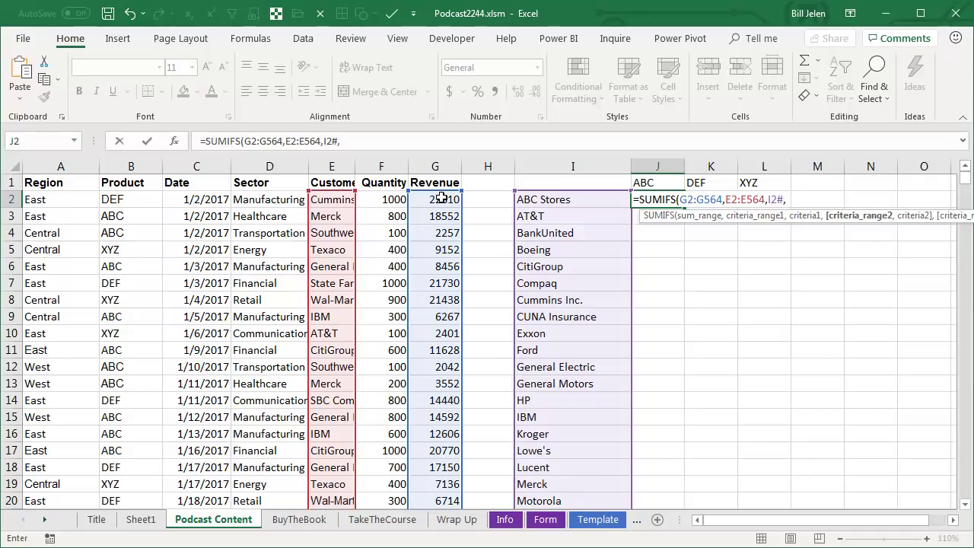
type("B2:B564,")
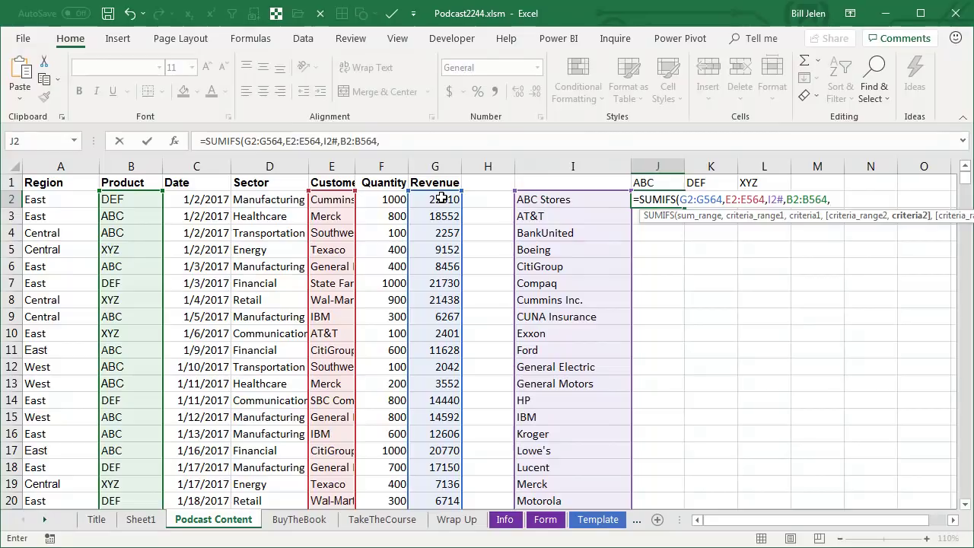
type("J")
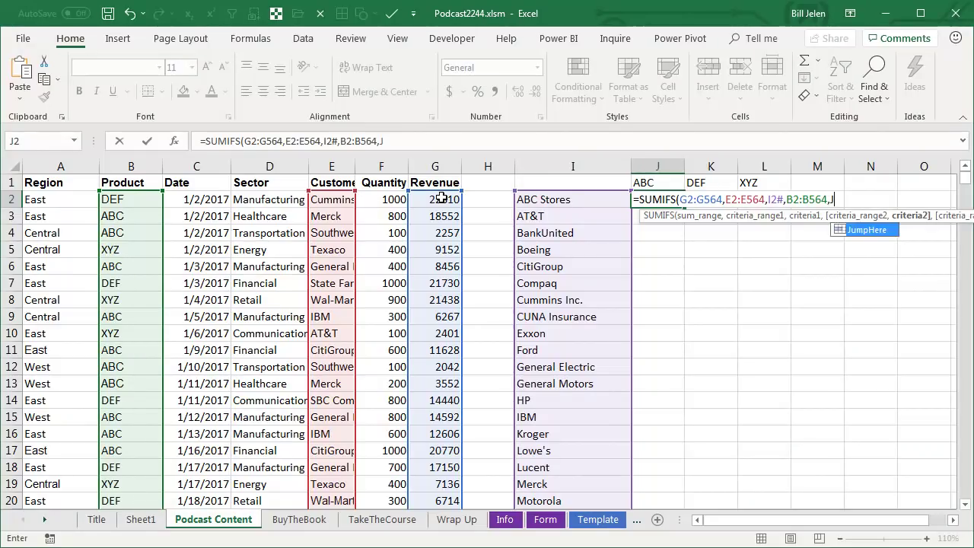
type("1#")
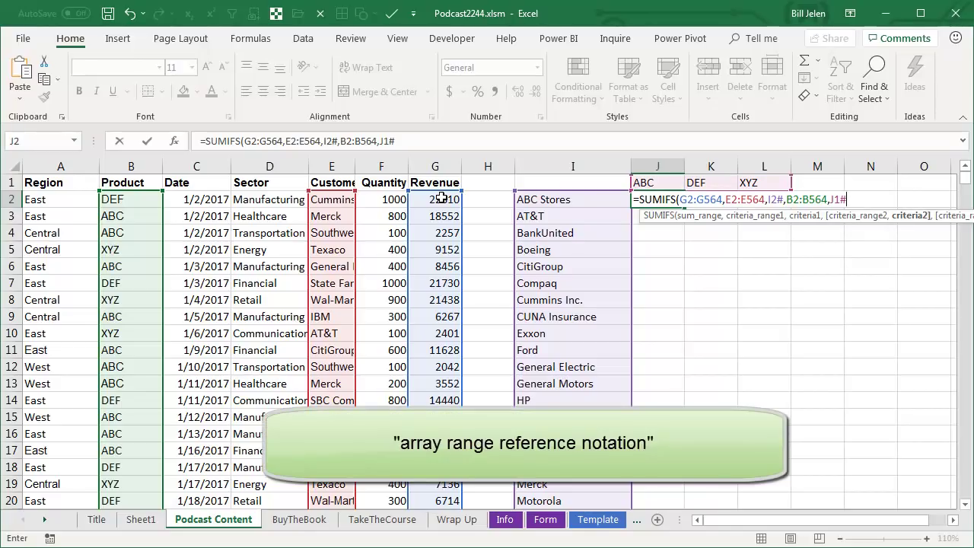
type(")")
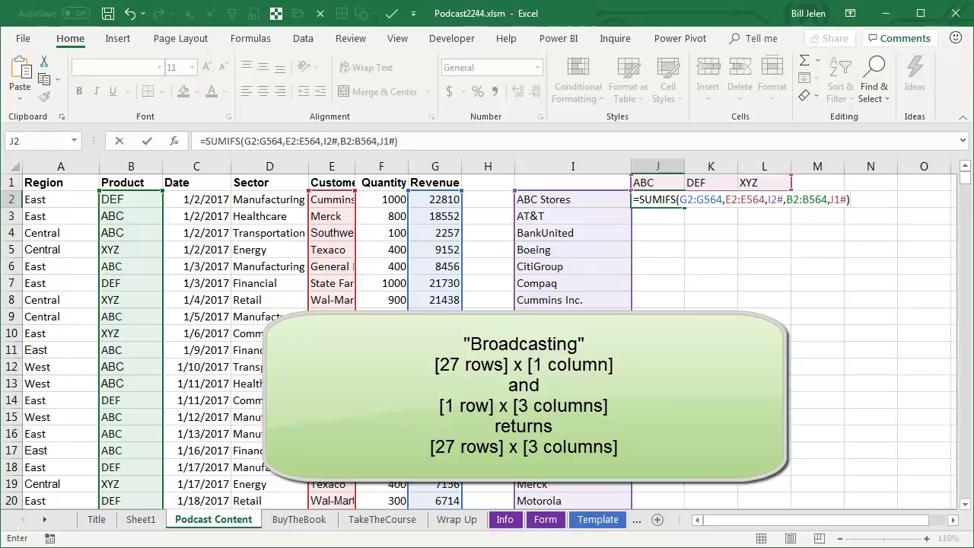
Step: Commit the J2 SUMIFS formula so revenue totals spill under ABC, DEF and XYZ
key("Return")
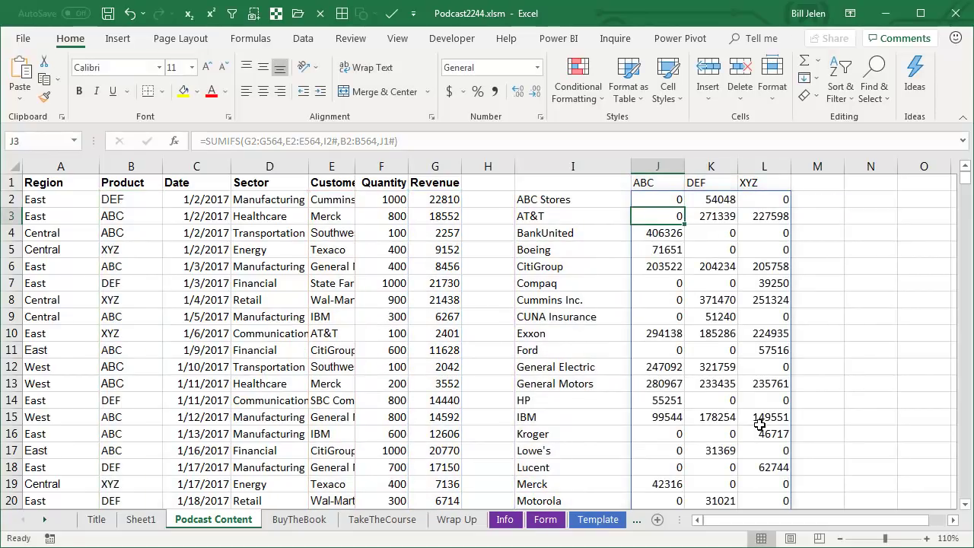
left_click(662, 200)
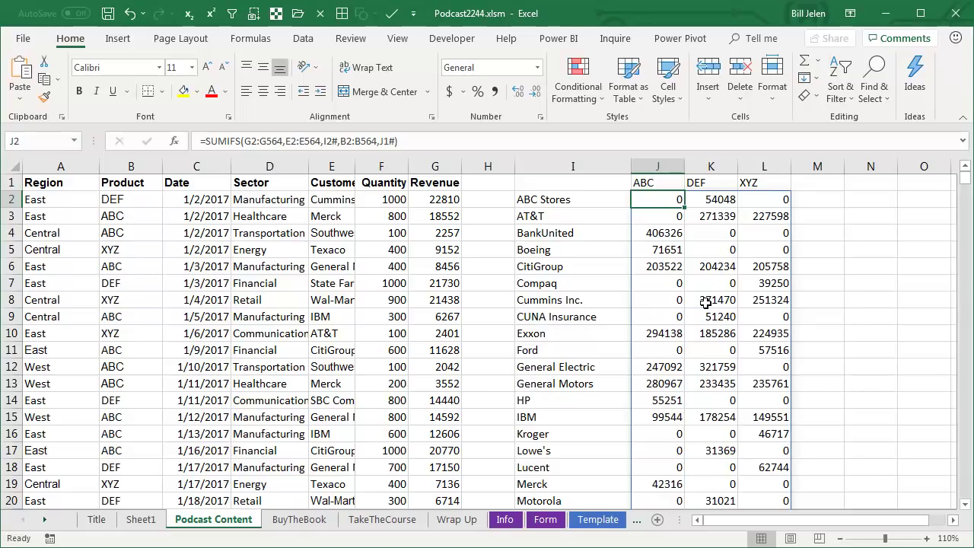
Step: Change the revenue in G2 to 1000000
left_click(434, 200)
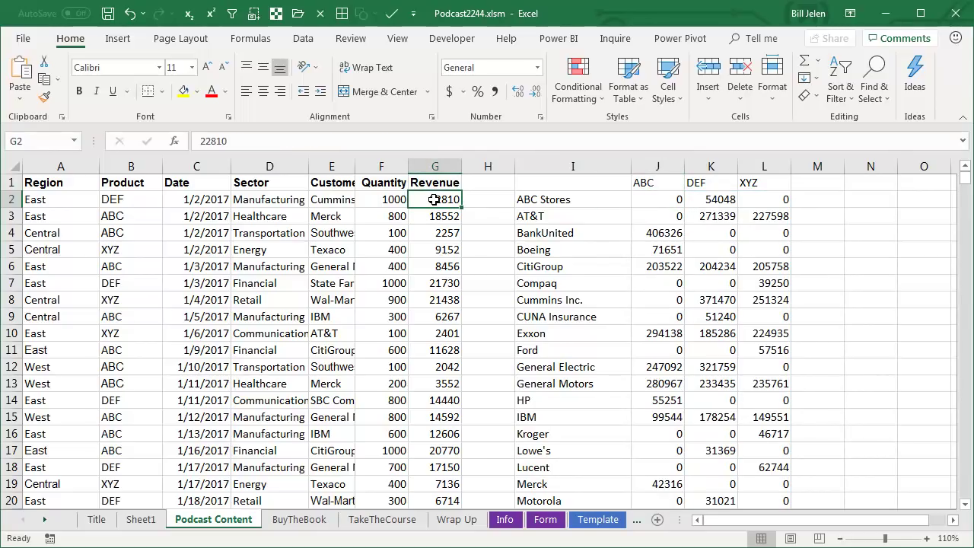
type("1000000")
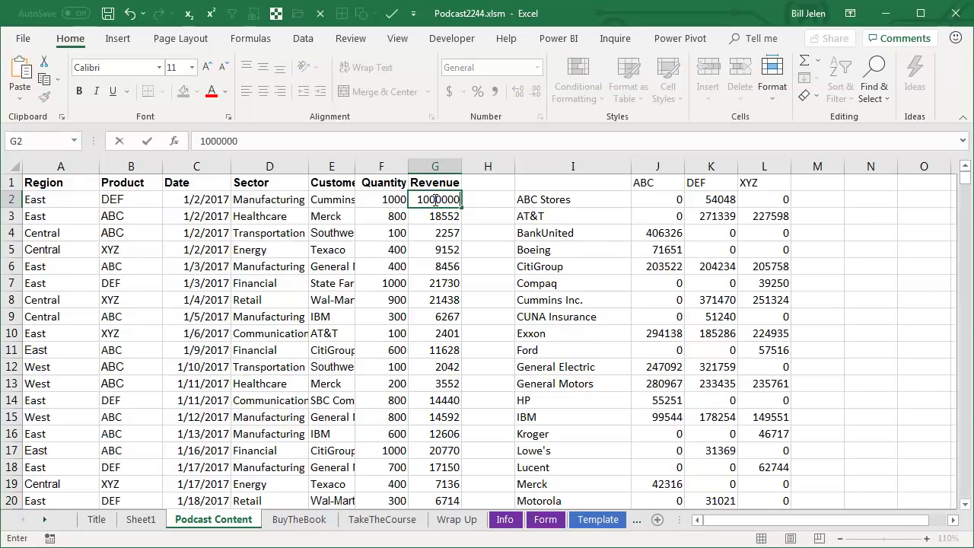
key("Return")
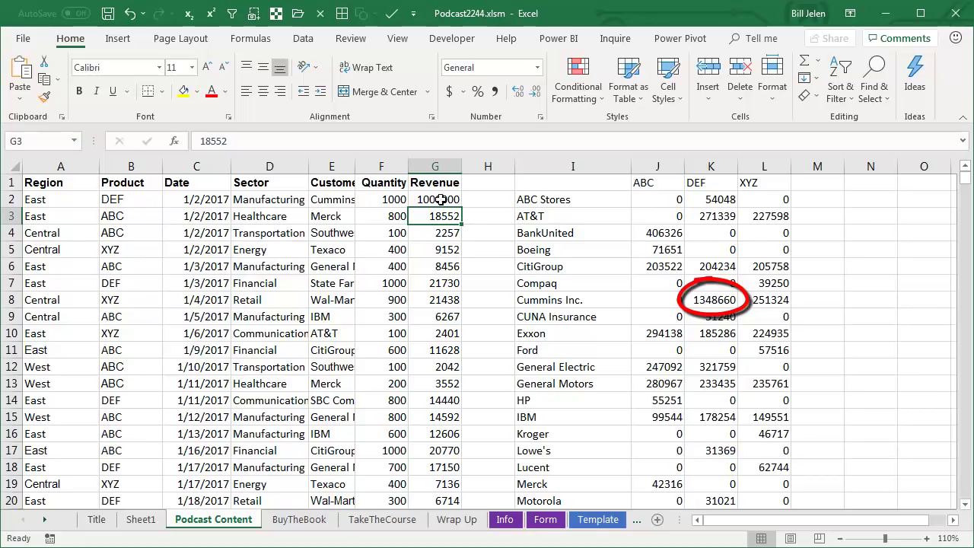
Step: Rename the E3 customer to 'Bill's Array Formula Store' and check the updated J2 cross-tab
left_click(336, 216)
type("Bill's")
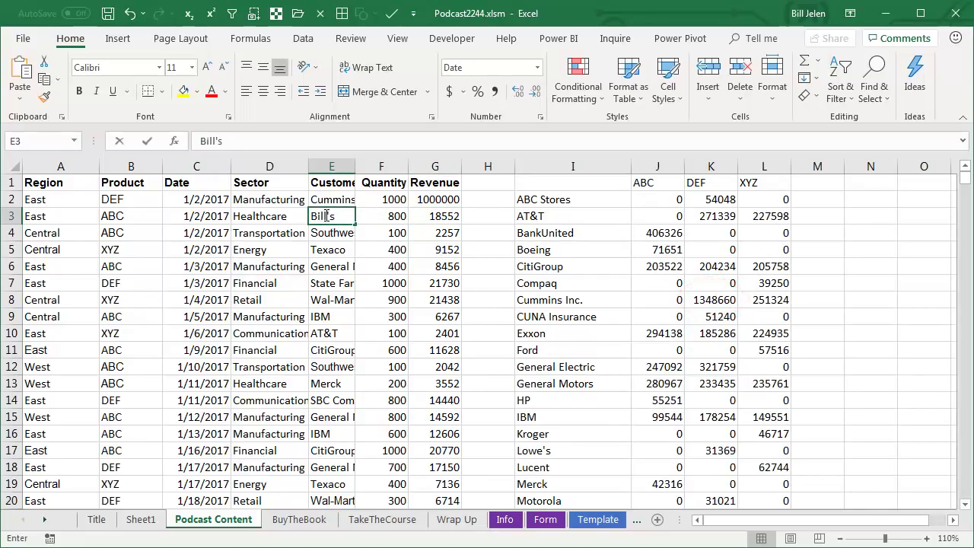
type(" Array Formula Store")
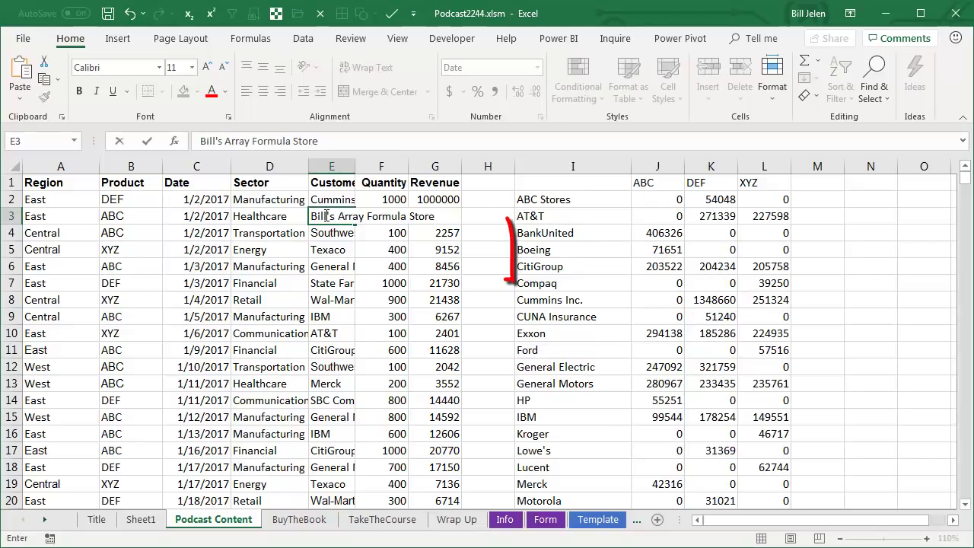
key("Return")
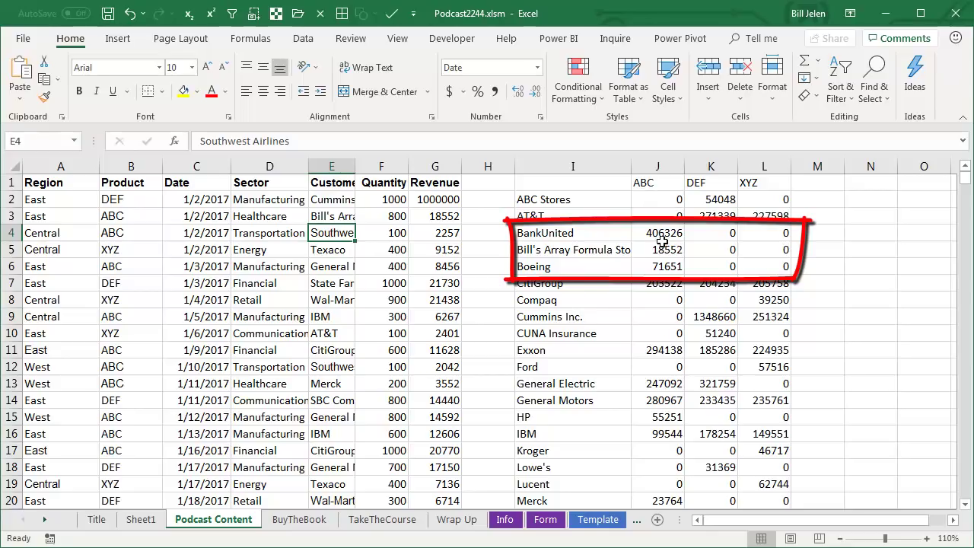
left_click(673, 200)
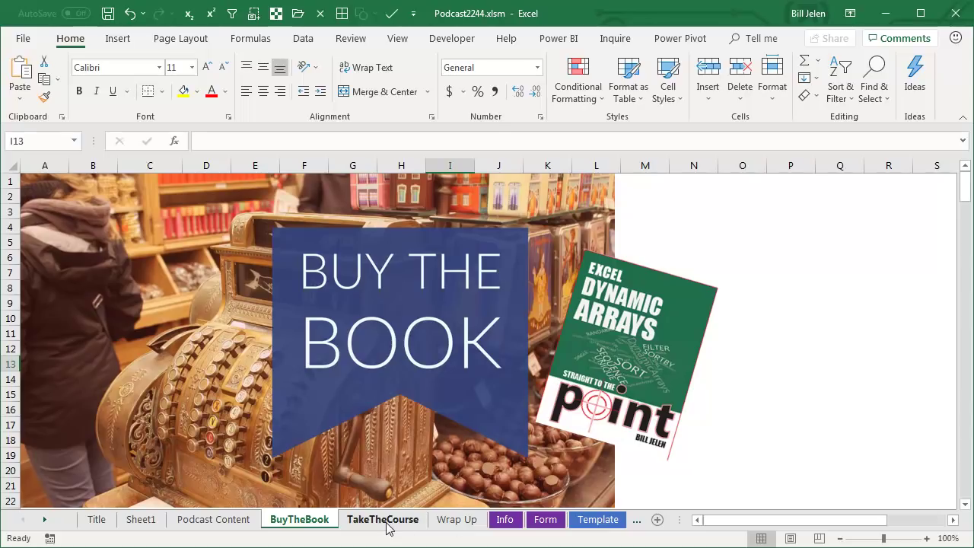
Step: Show the Wrap Up sheet with the episode's topics and download link
left_click(459, 527)
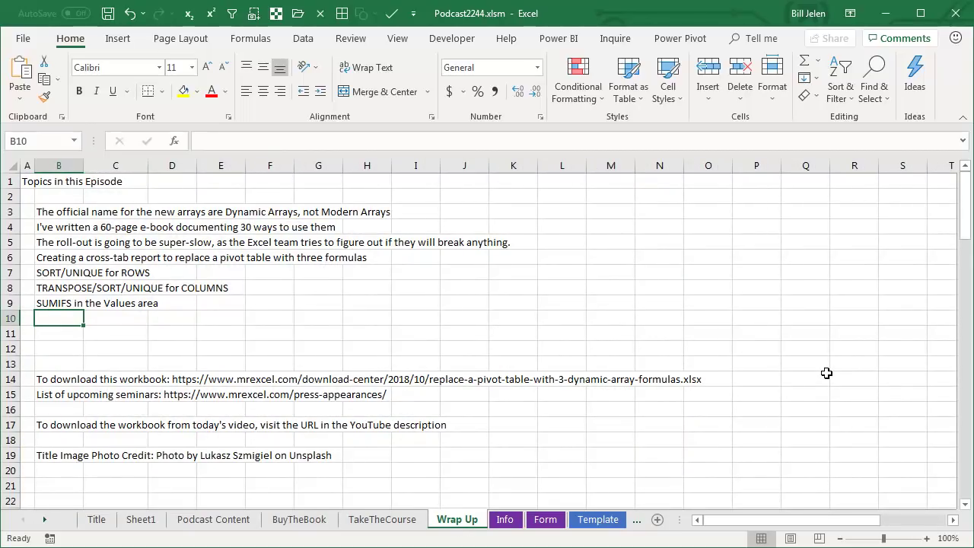